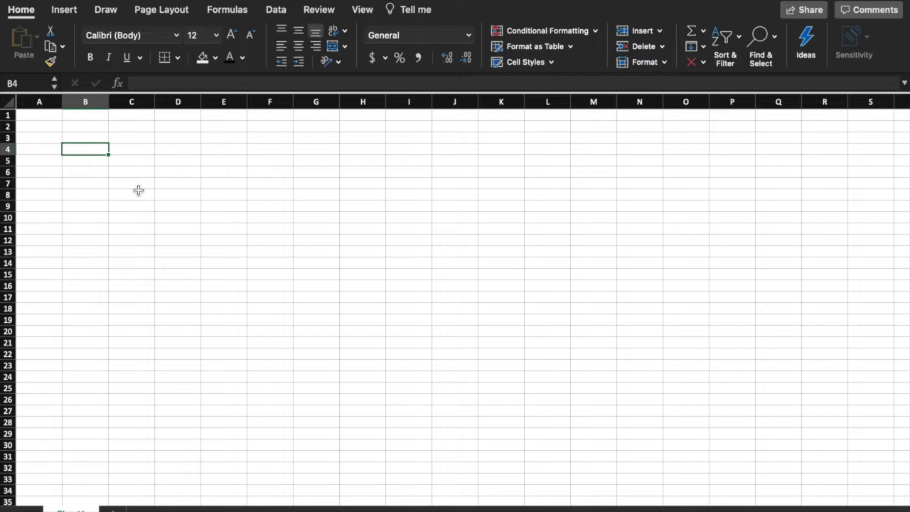
# Step: Select several cells around the sheet (C5, A15, A8, B11, F7, D4) to explore it
pyautogui.click(140, 161)
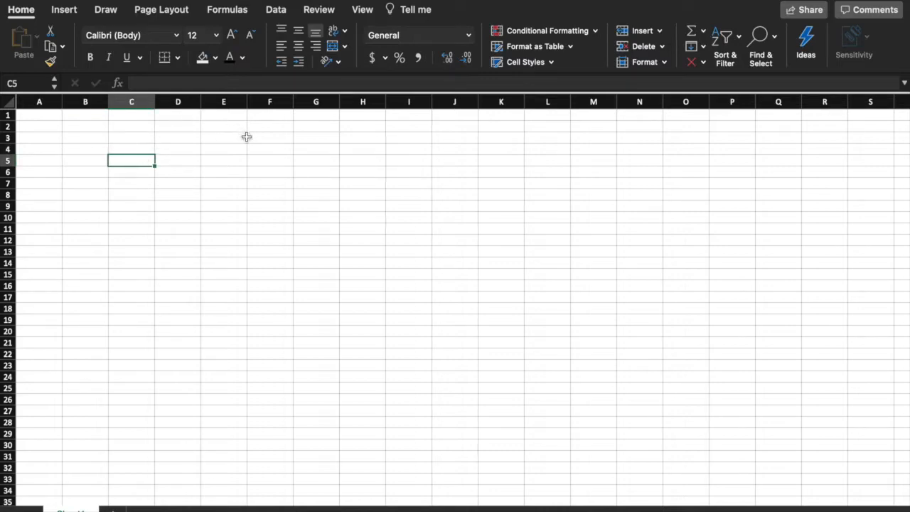
pyautogui.click(44, 273)
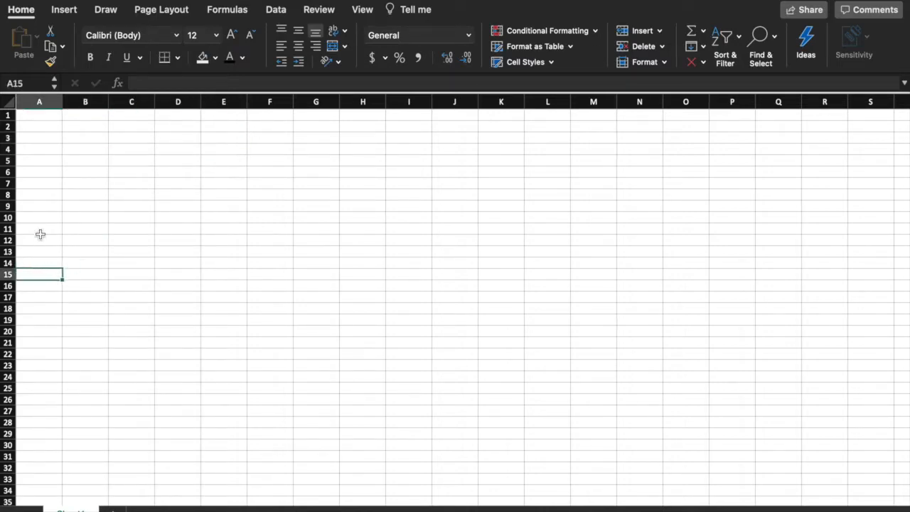
pyautogui.click(39, 196)
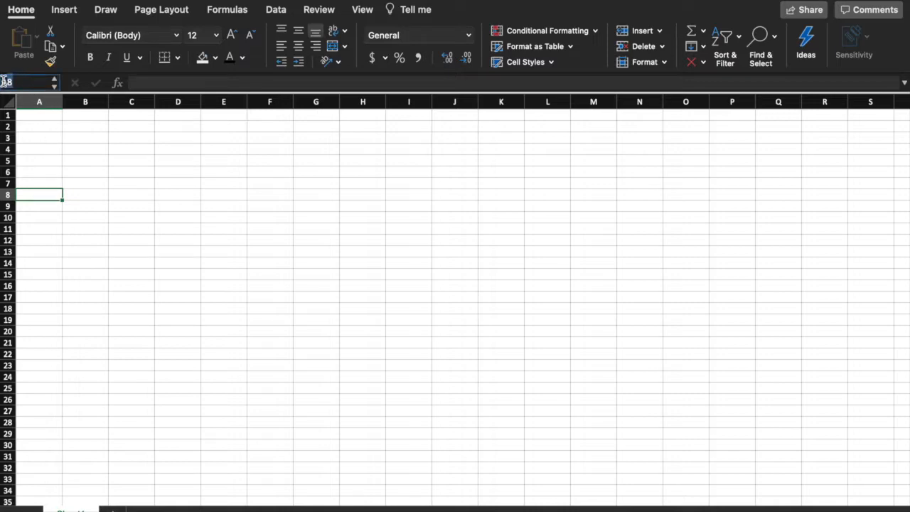
pyautogui.click(105, 228)
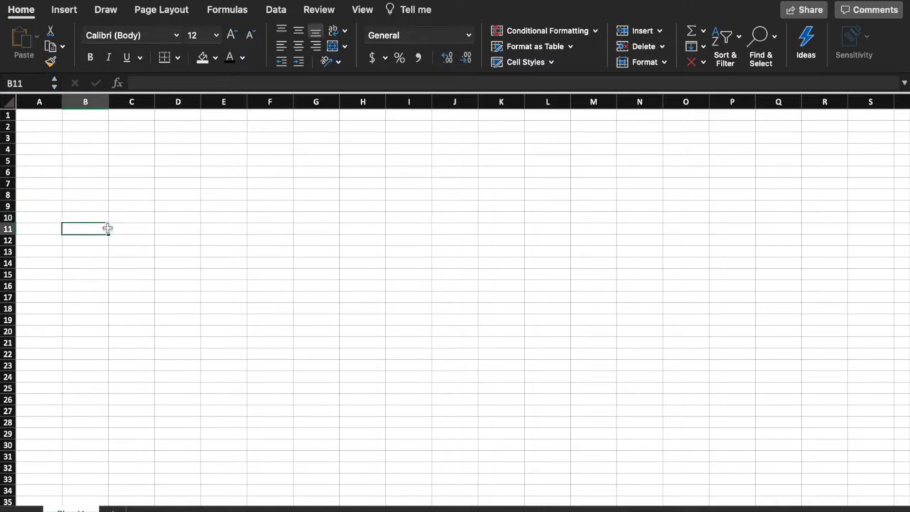
pyautogui.click(257, 184)
pyautogui.click(177, 150)
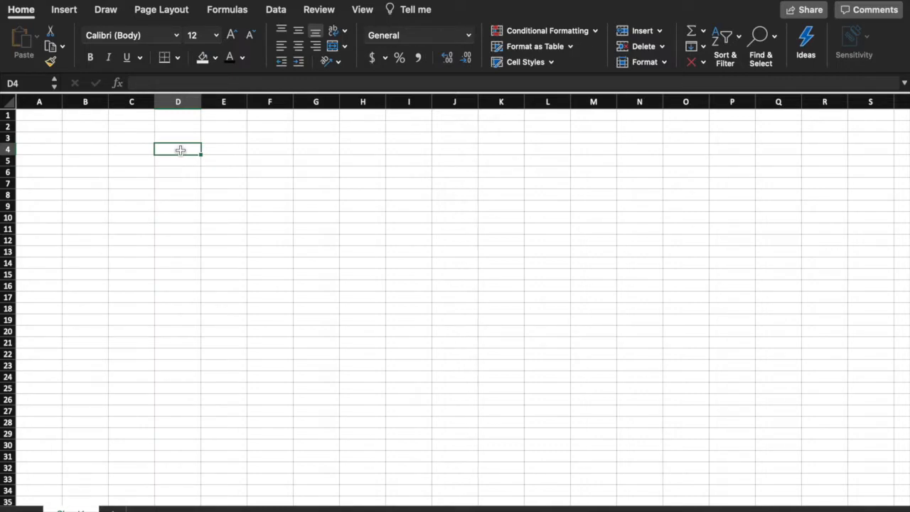
# Step: Type the heading 'Tree count' in B2, then 9 in B3 and 5 in B4
pyautogui.click(102, 127)
pyautogui.write('Tre')
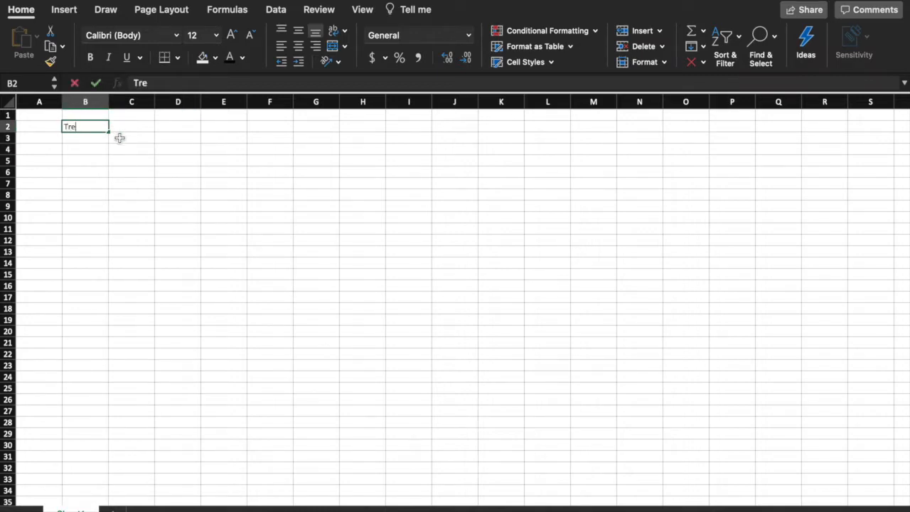
pyautogui.write('e count')
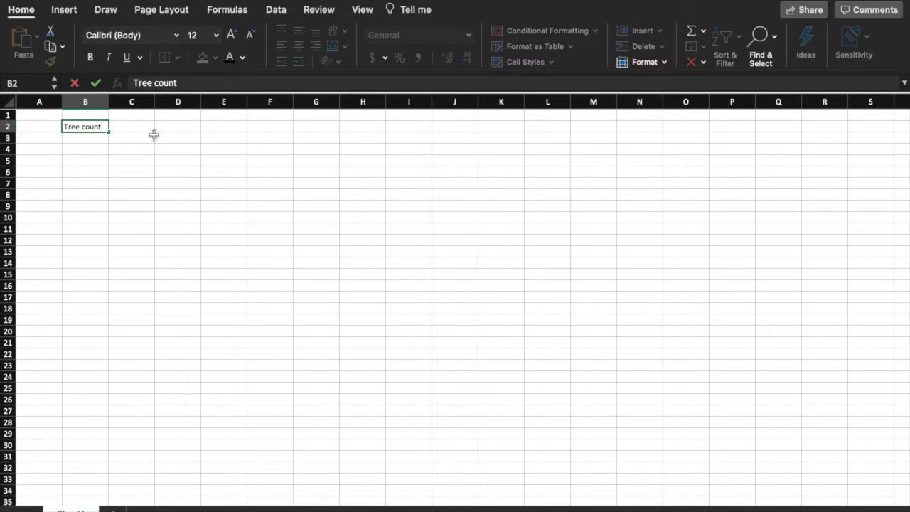
pyautogui.press('Return')
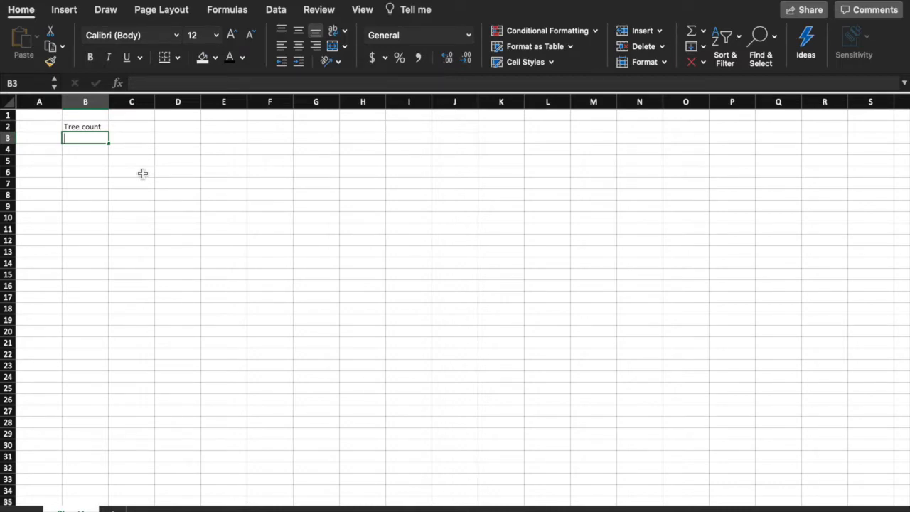
pyautogui.write('9')
pyautogui.press('Return')
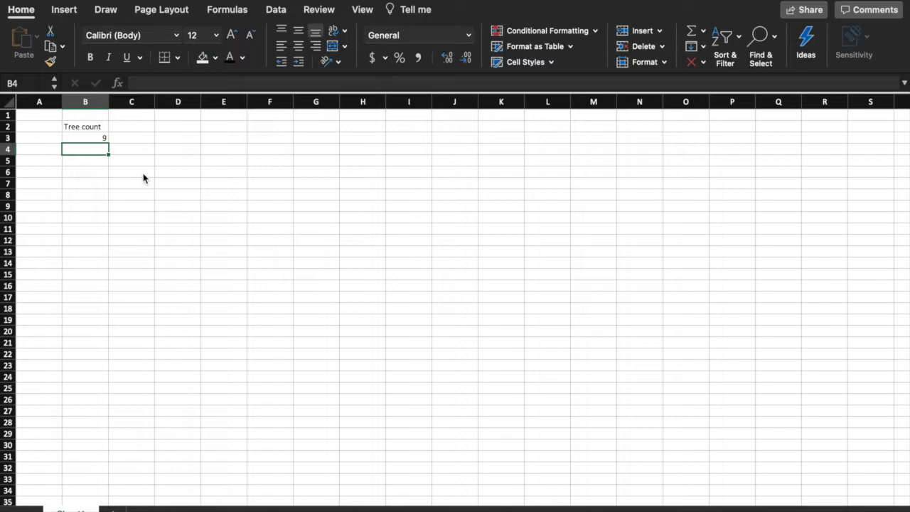
pyautogui.write('5')
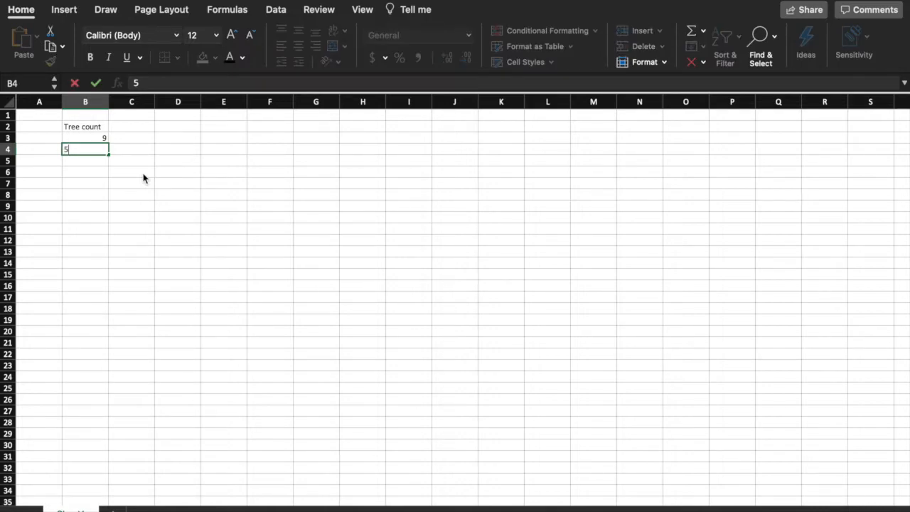
pyautogui.press('Tab')
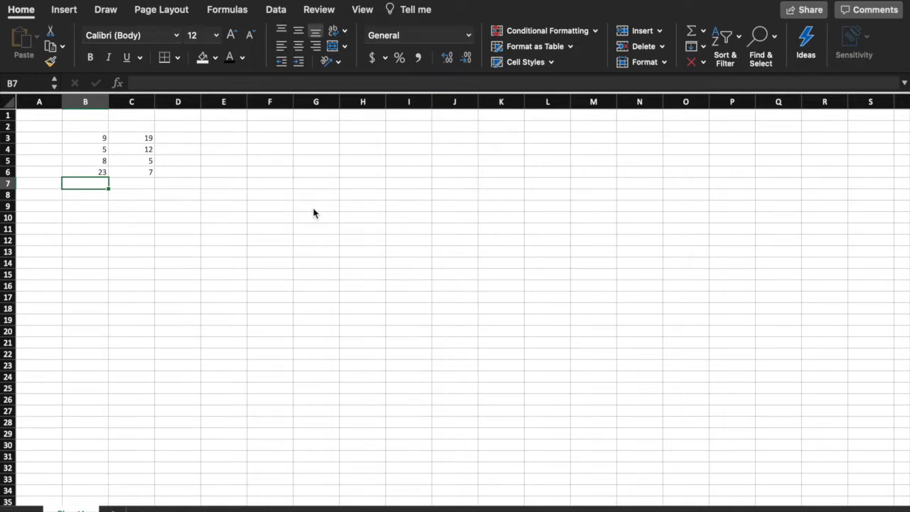
# Step: Enter =SUM(9,5,8,23) in B7 via the SUM autocomplete suggestion, giving 45
pyautogui.write('=')
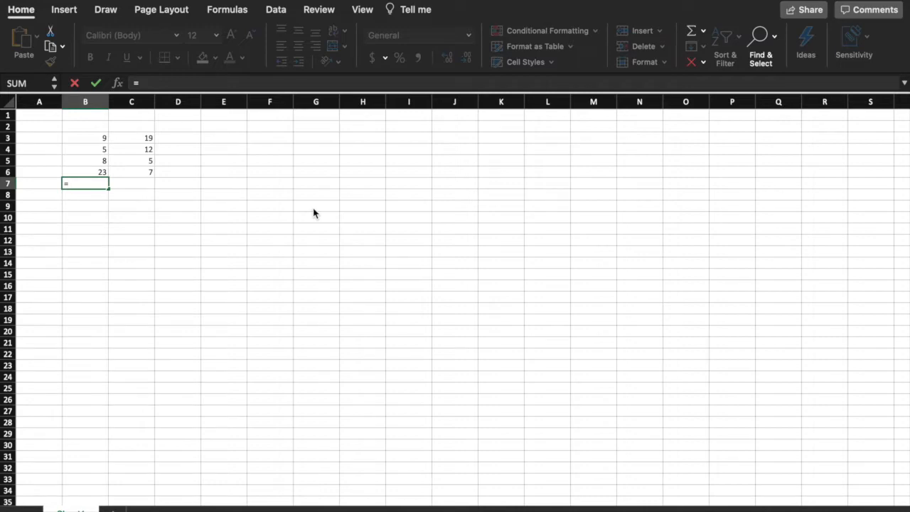
pyautogui.write('su')
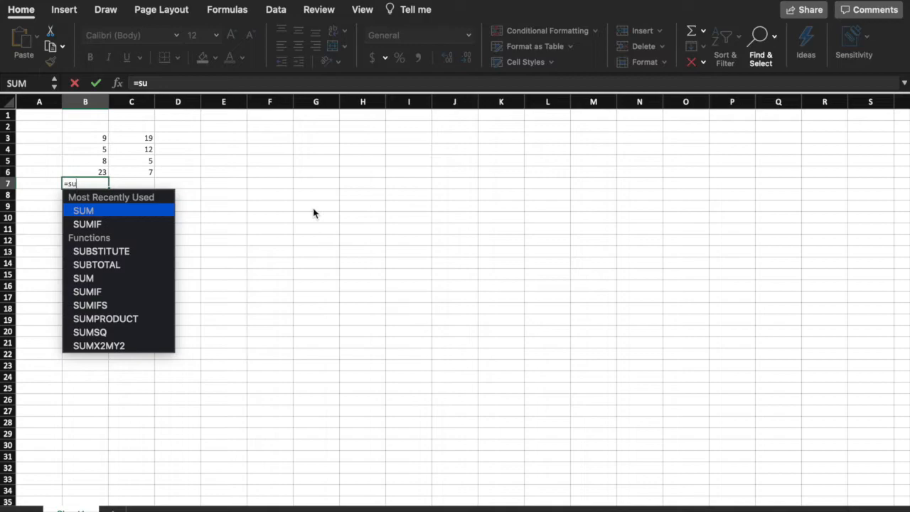
pyautogui.write('m')
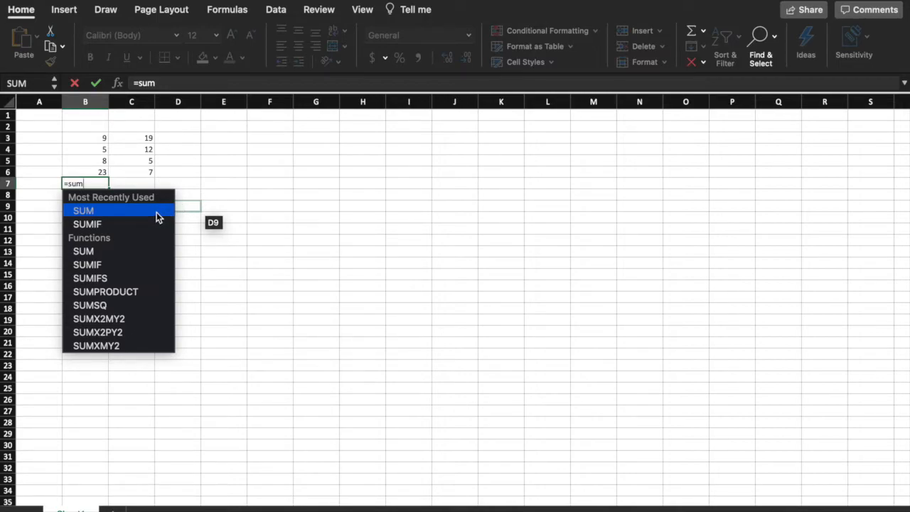
pyautogui.write('(')
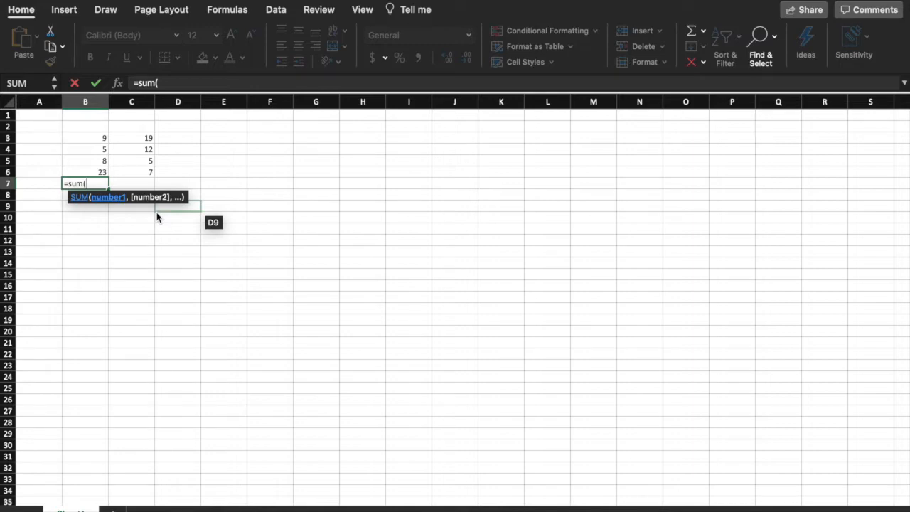
pyautogui.press('BackSpace')
pyautogui.doubleClick(128, 210)
pyautogui.write('9,')
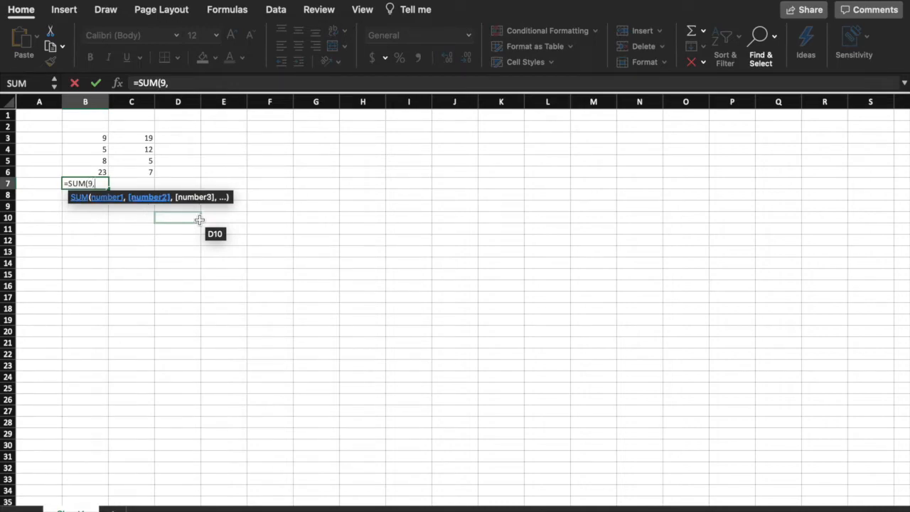
pyautogui.write('5,8,23')
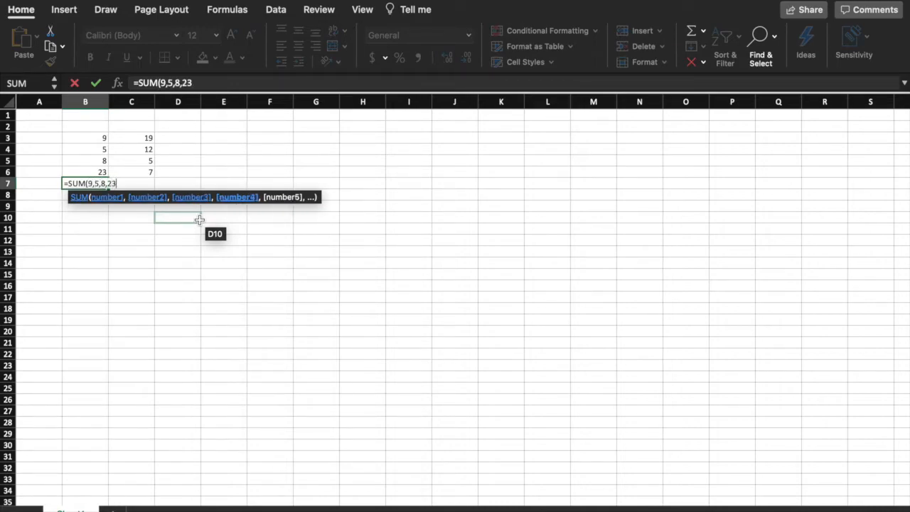
pyautogui.write(')')
pyautogui.press('Return')
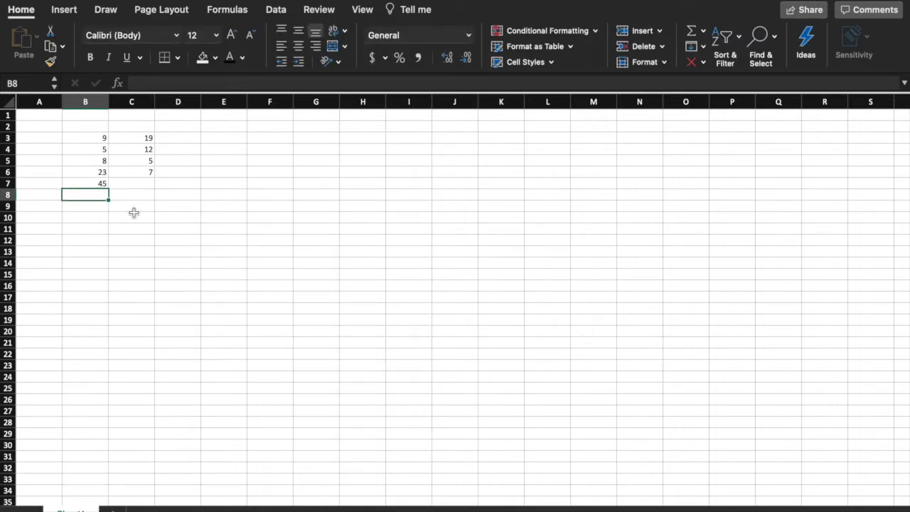
# Step: Replace B7's hard-coded numbers with the cell references B3, B4, B5 and B6
pyautogui.click(100, 184)
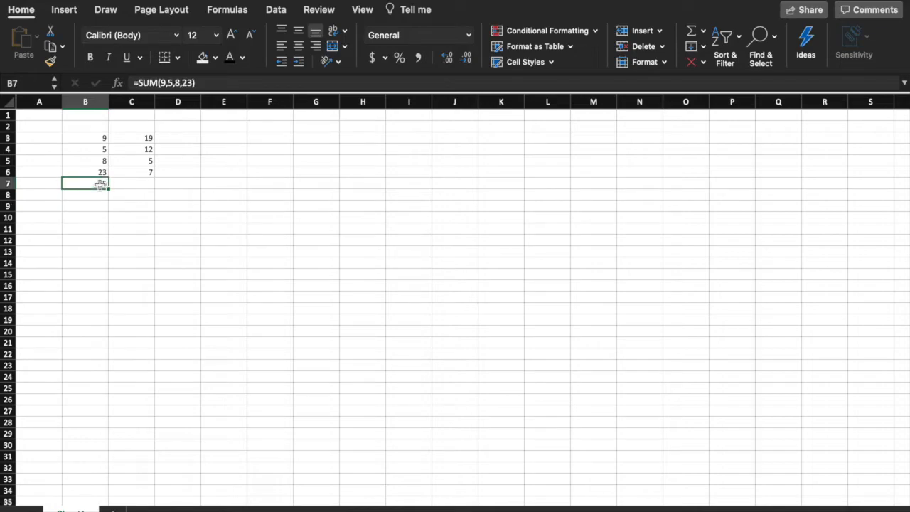
pyautogui.moveTo(220, 82); pyautogui.dragTo(160, 86)
pyautogui.press('BackSpace')
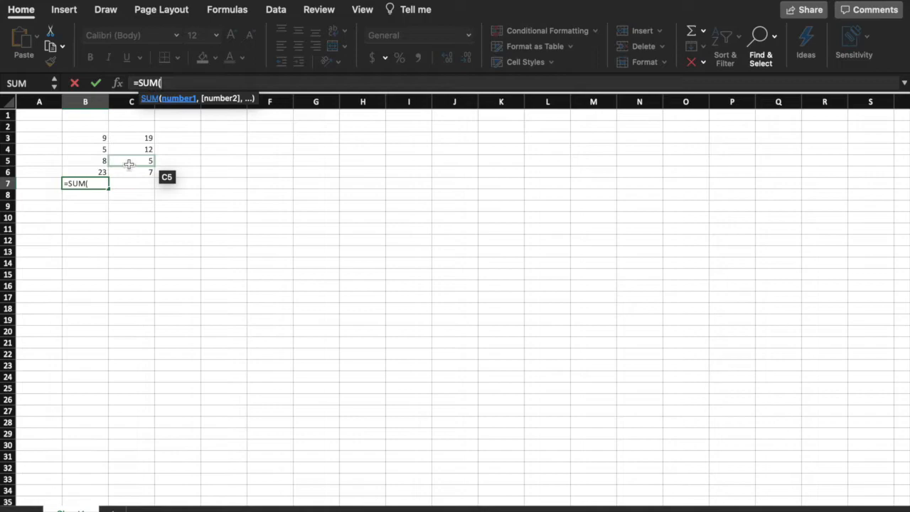
pyautogui.click(103, 138)
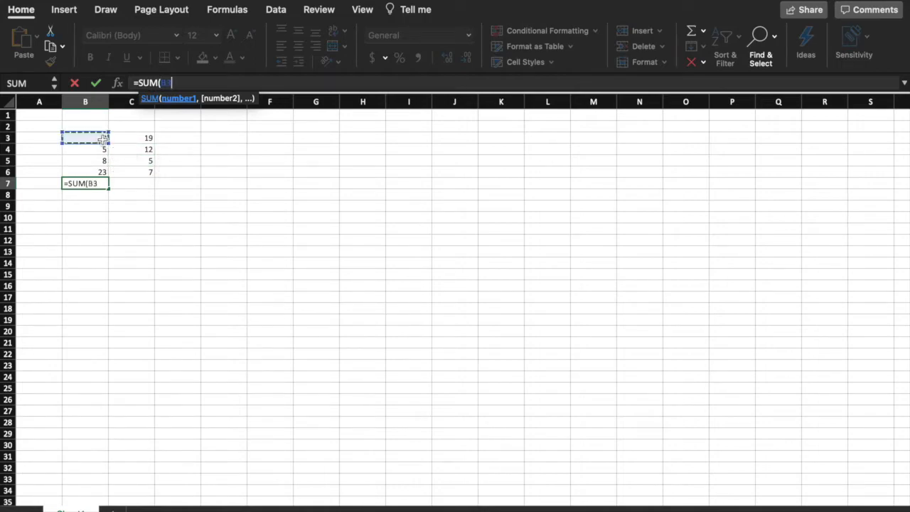
pyautogui.write(',')
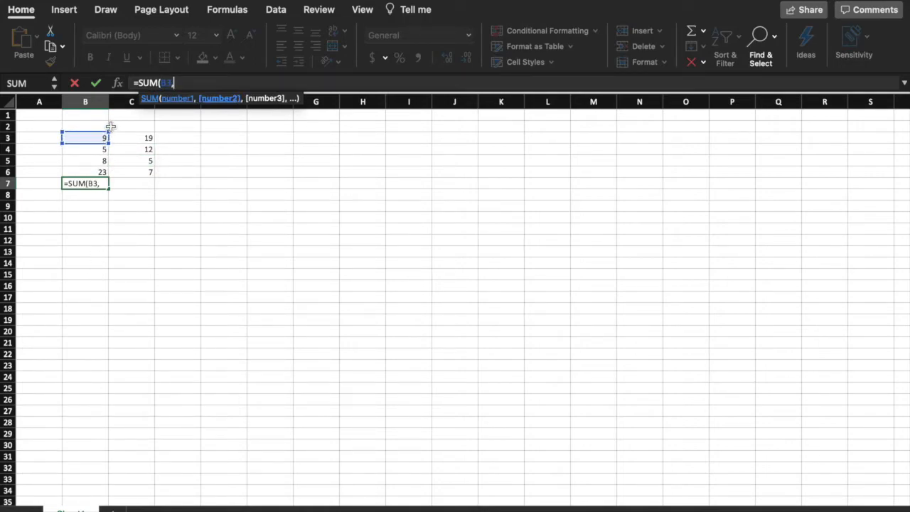
pyautogui.click(102, 149)
pyautogui.write(',')
pyautogui.click(102, 161)
pyautogui.write(',')
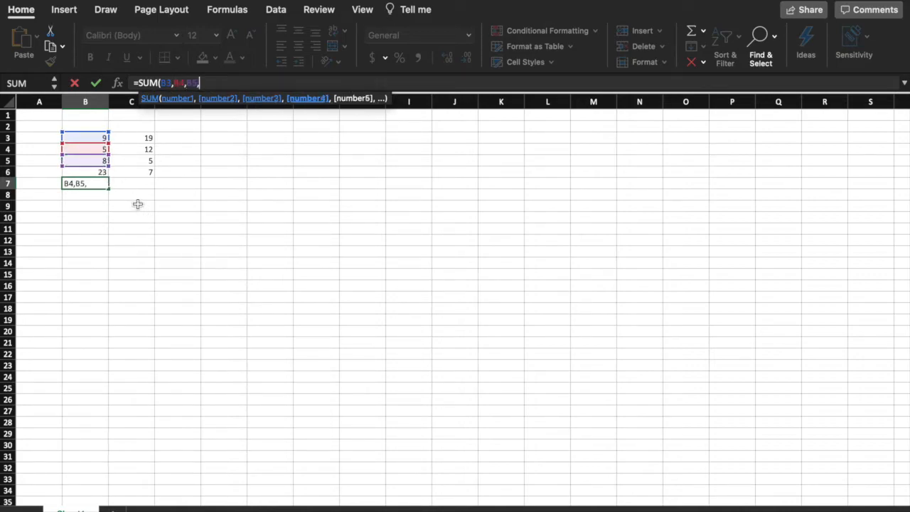
pyautogui.click(103, 174)
pyautogui.write(')')
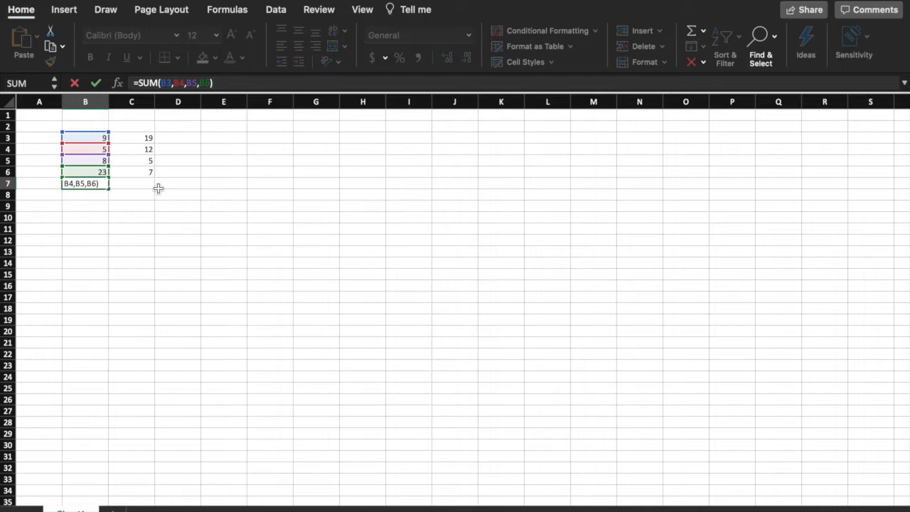
pyautogui.press('Return')
# Step: Rewrite B7's formula as the range =SUM(B3:B6), first by dragging, then by typing it
pyautogui.press('Up')
pyautogui.write('=SUM(')
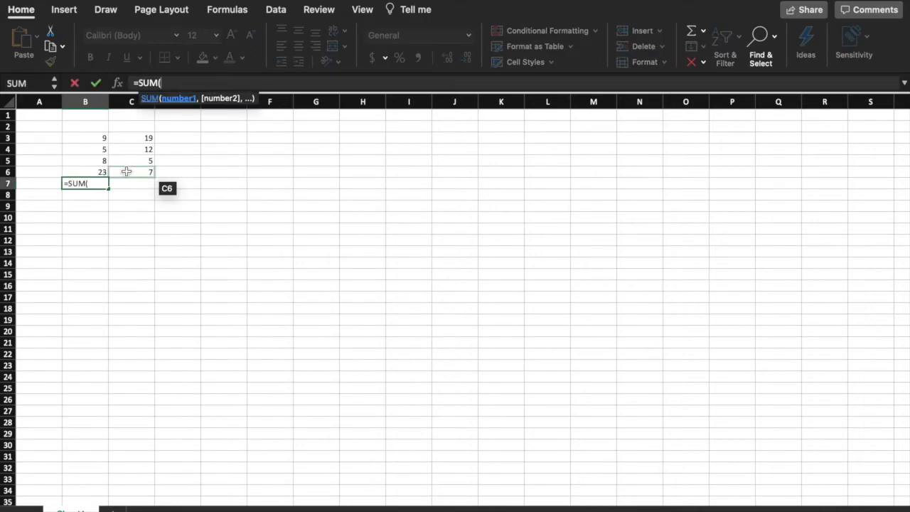
pyautogui.click(100, 140)
pyautogui.moveTo(98, 144); pyautogui.dragTo(100, 169)
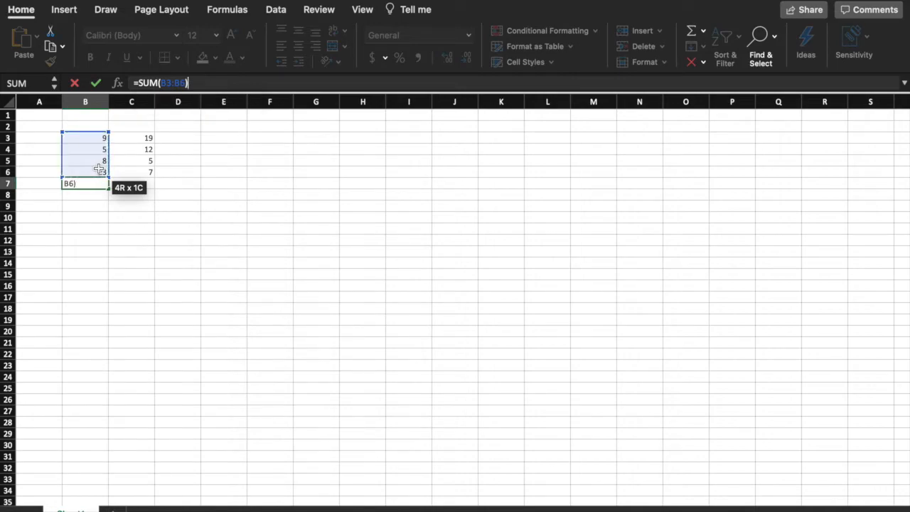
pyautogui.press('Return')
pyautogui.press('Up')
pyautogui.write('=SUM(')
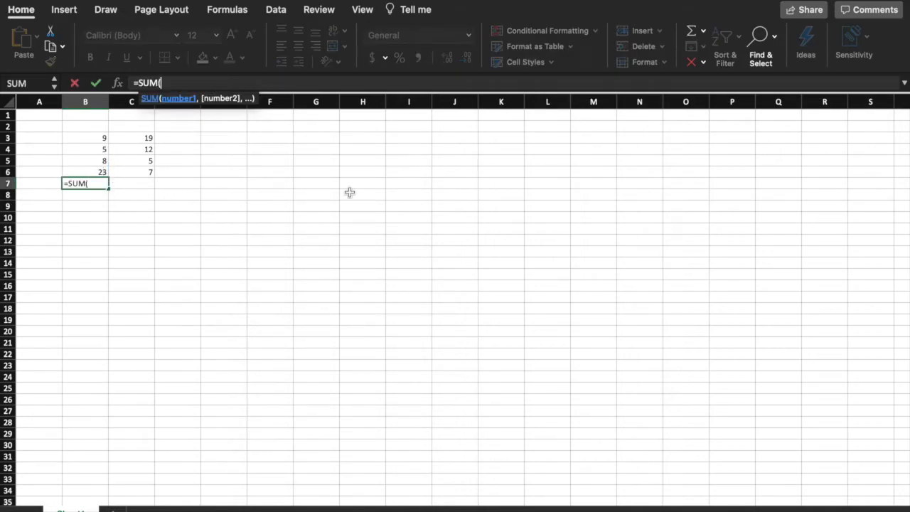
pyautogui.write('B3:B6)')
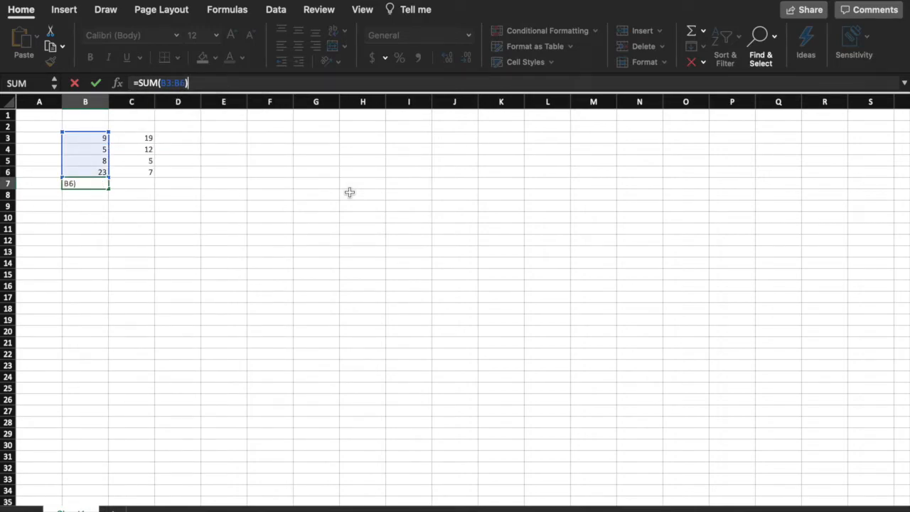
pyautogui.press('Return')
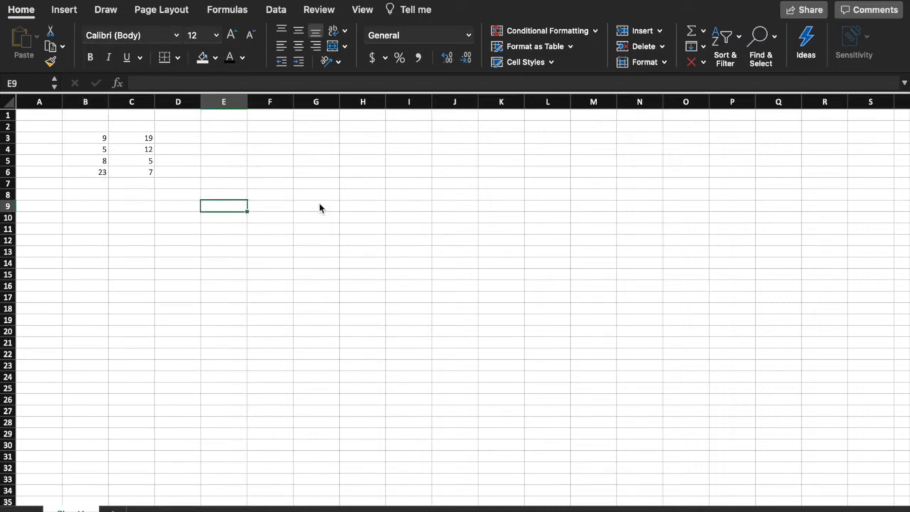
# Step: Enter =AVERAGE(B3:B6) in B7, giving 11.25
pyautogui.click(88, 182)
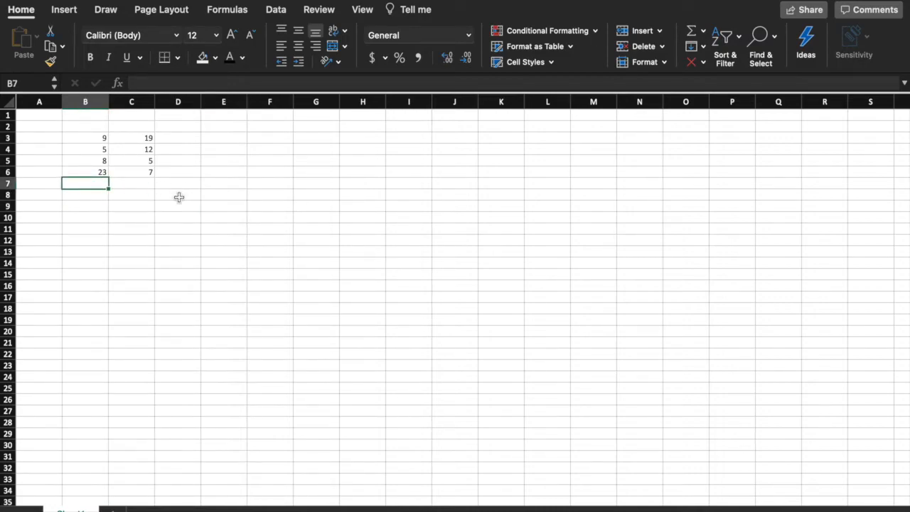
pyautogui.write('=ave')
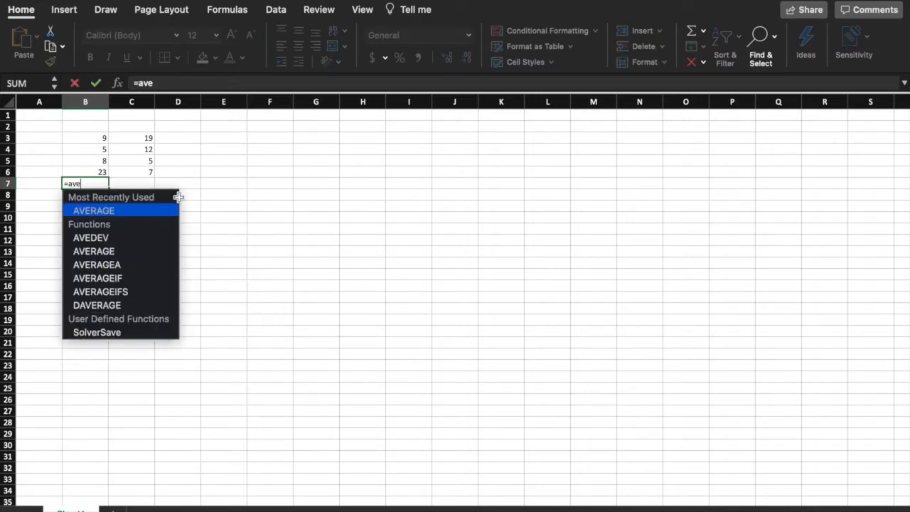
pyautogui.write('rage(')
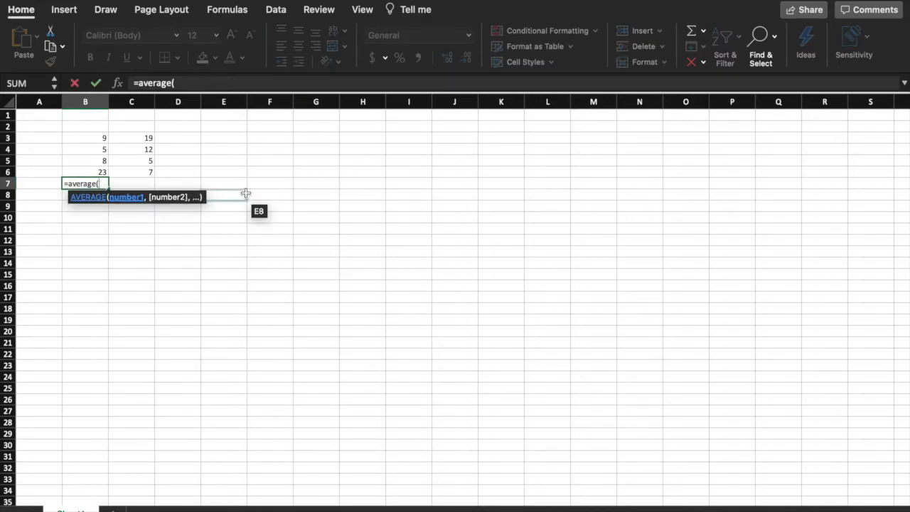
pyautogui.moveTo(83, 140); pyautogui.dragTo(80, 172)
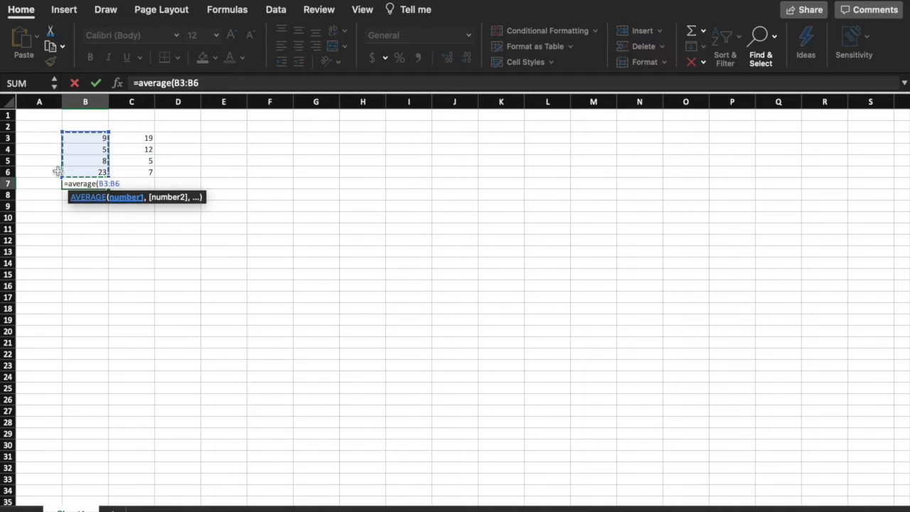
pyautogui.write(')')
pyautogui.press('Return')
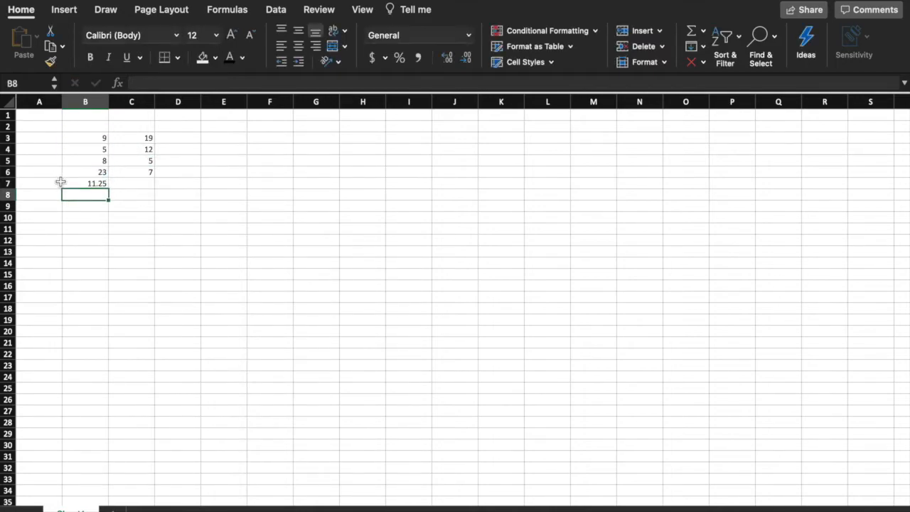
# Step: Fill B7's average formula across to C7, giving 10.75
pyautogui.click(71, 183)
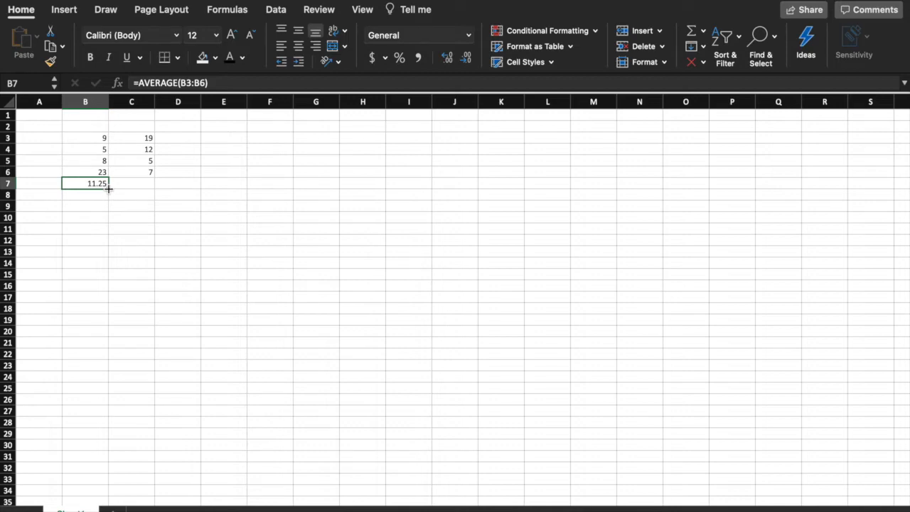
pyautogui.moveTo(110, 189); pyautogui.dragTo(123, 189)
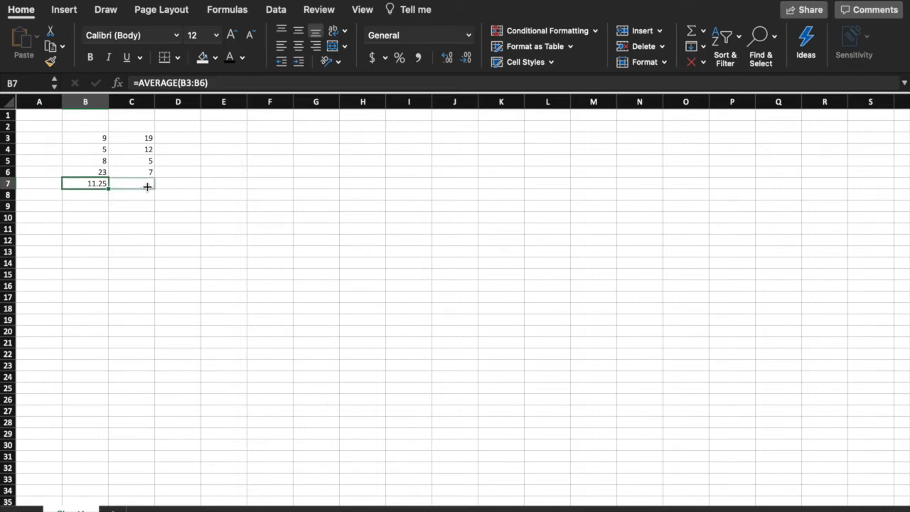
pyautogui.moveTo(108, 189); pyautogui.dragTo(147, 187)
pyautogui.click(150, 204)
# Step: Compare C7's =AVERAGE(C3:C6) with B7's =AVERAGE(B3:B6) in the formula bar
pyautogui.click(142, 185)
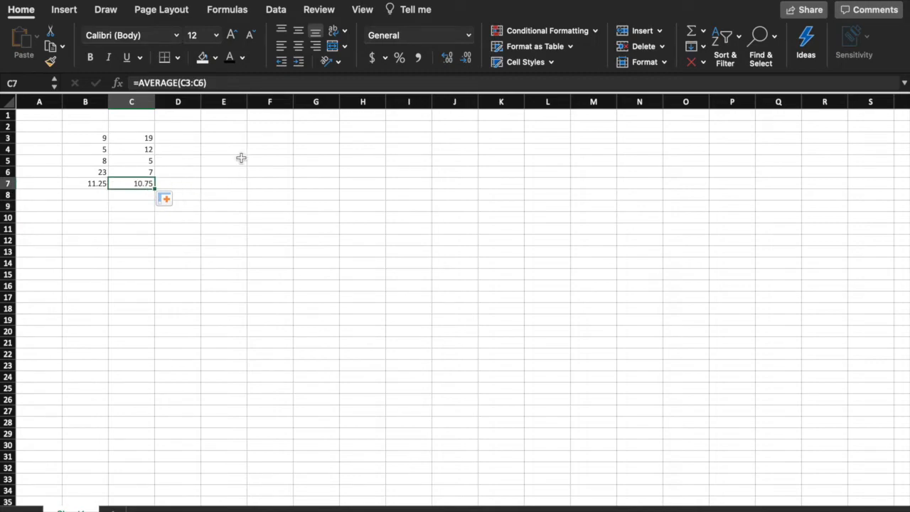
pyautogui.click(229, 85)
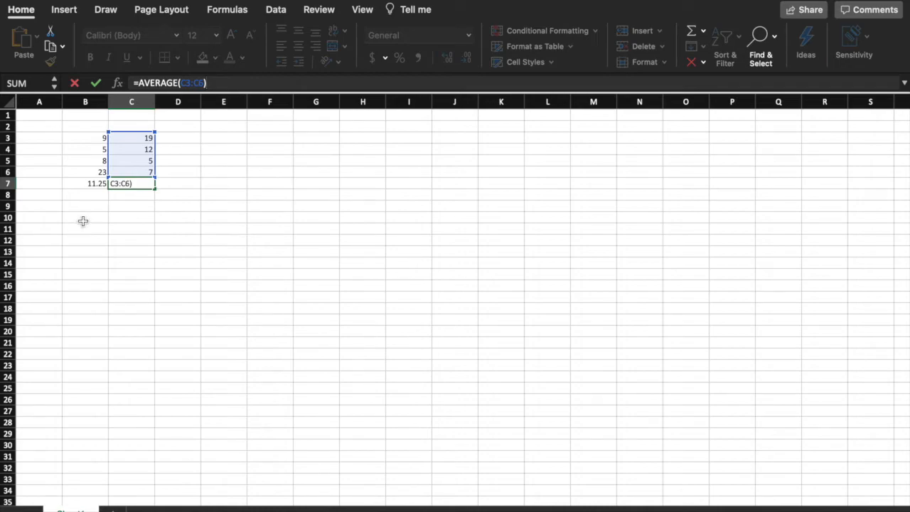
pyautogui.click(94, 187)
pyautogui.click(254, 81)
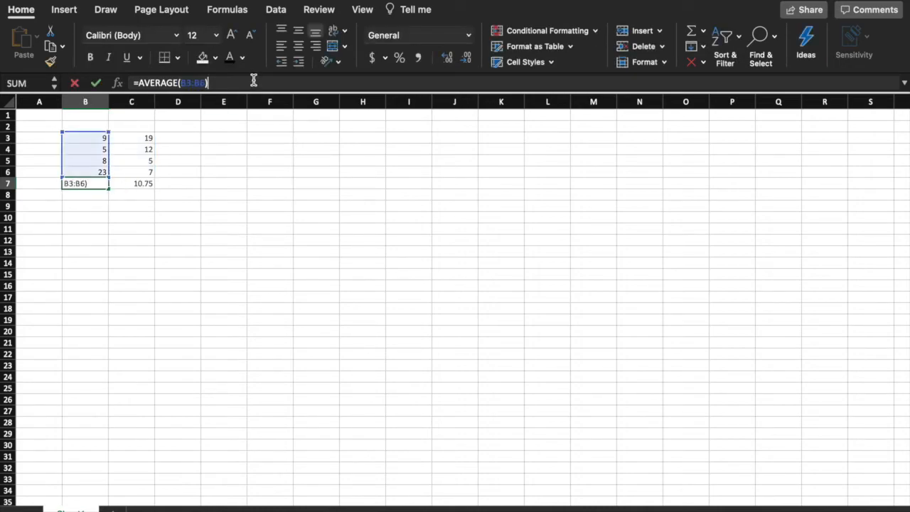
pyautogui.click(213, 147)
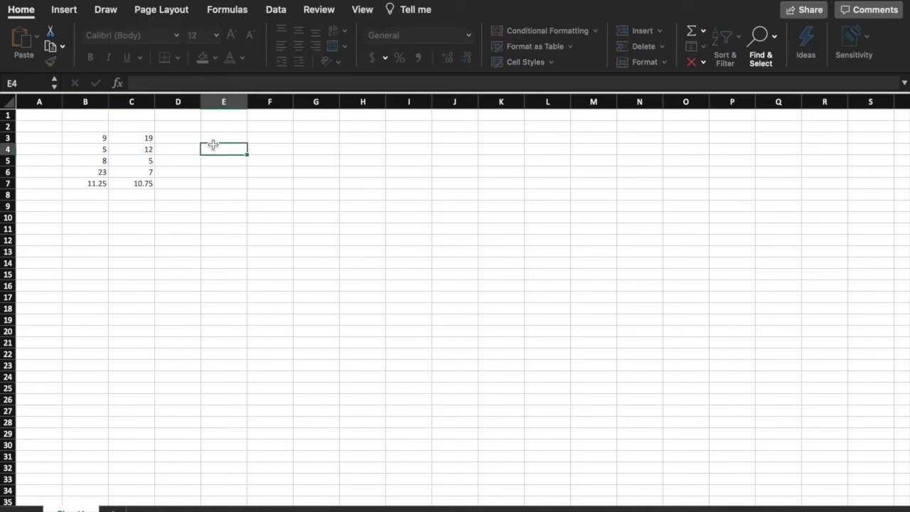
pyautogui.click(139, 183)
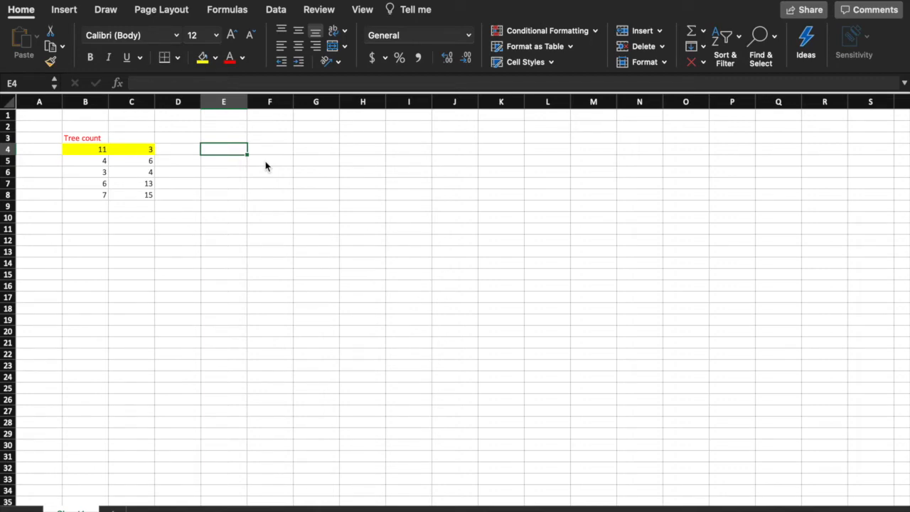
# Step: Copy B3:C8 and paste it at E3 with a Paste Special option keeping source formatting
pyautogui.moveTo(91, 137); pyautogui.dragTo(134, 198)
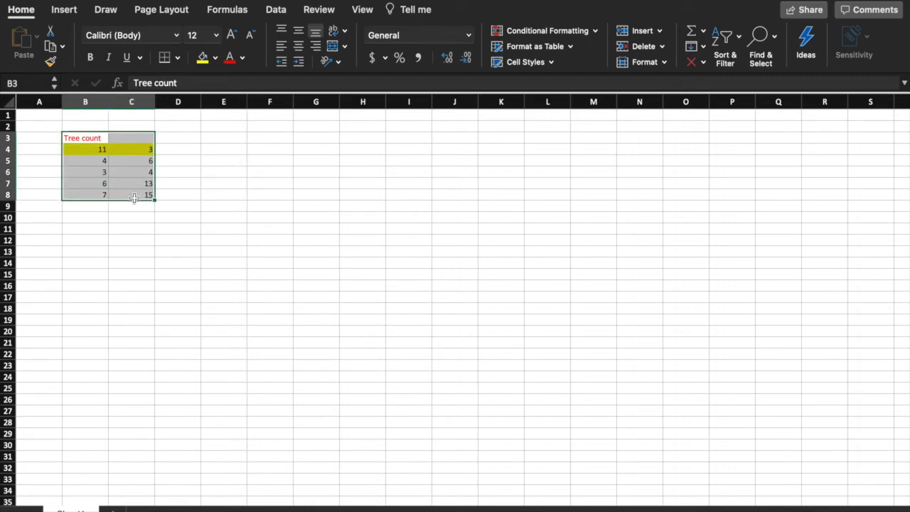
pyautogui.press('super+c')
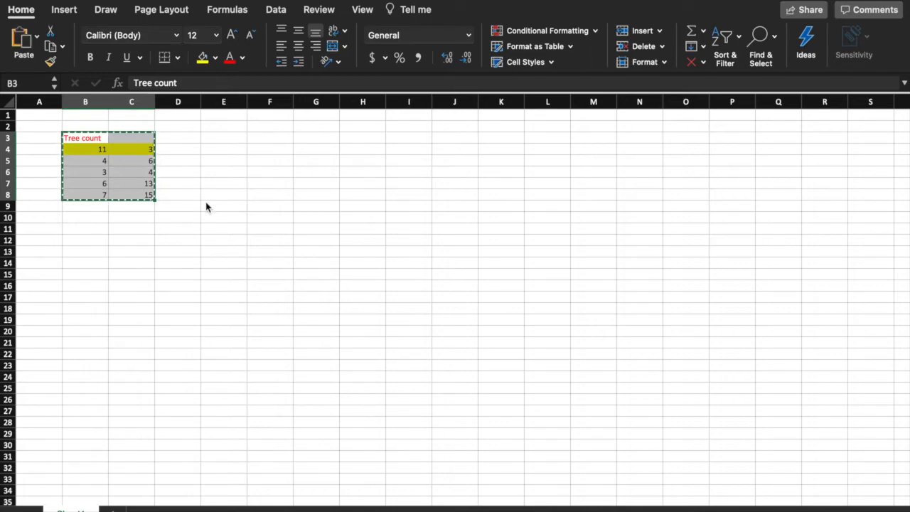
pyautogui.click(226, 138)
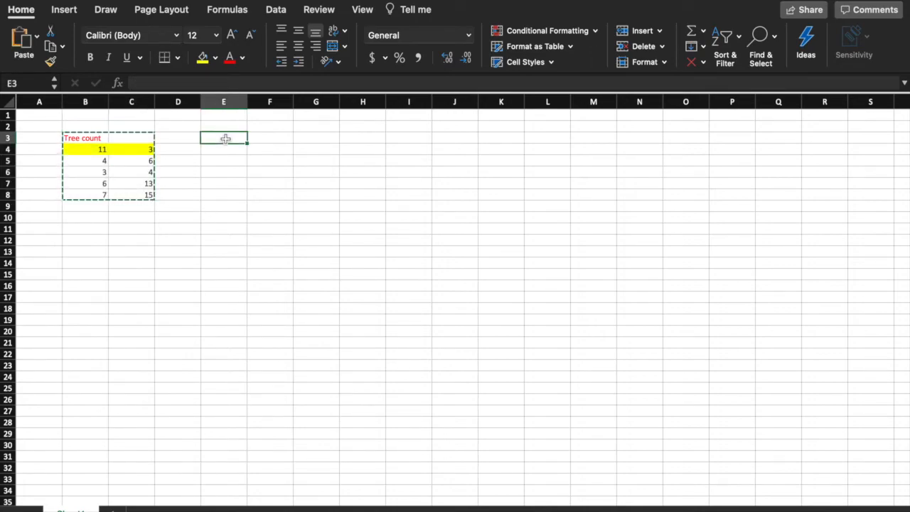
pyautogui.rightClick(225, 140)
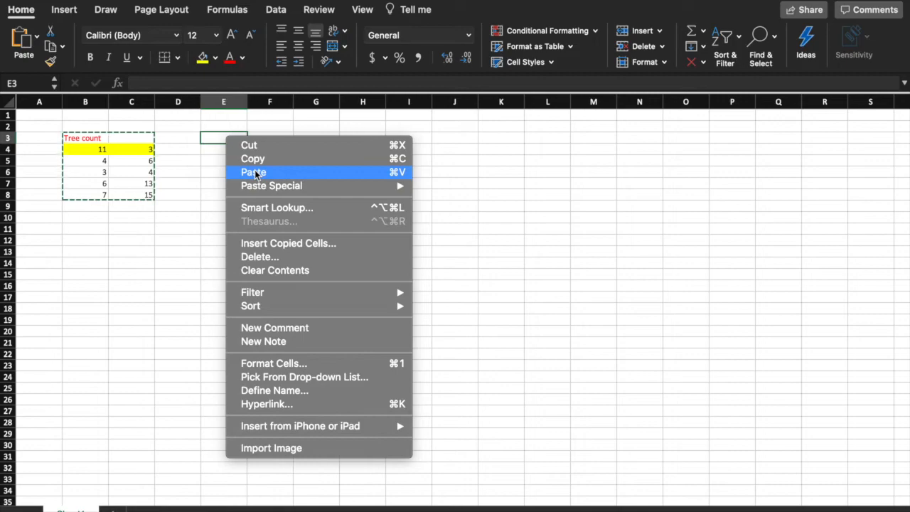
pyautogui.moveTo(320, 187)
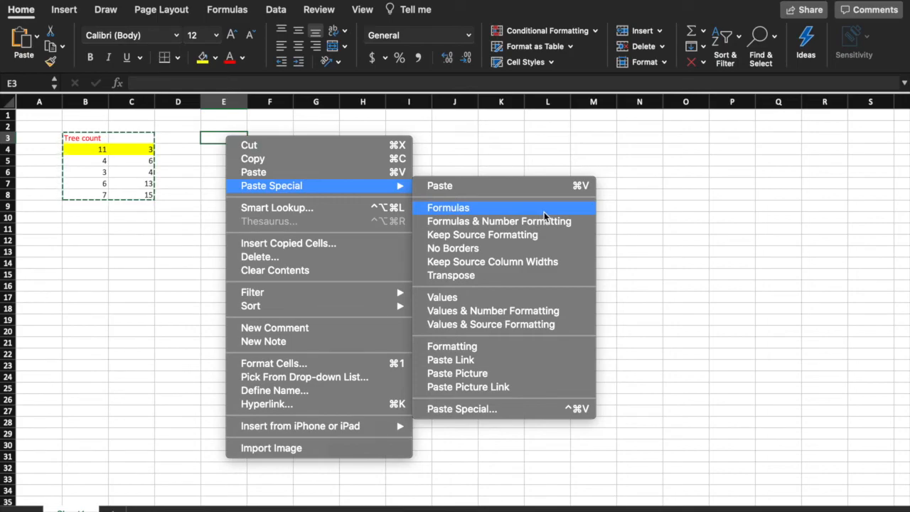
pyautogui.click(562, 237)
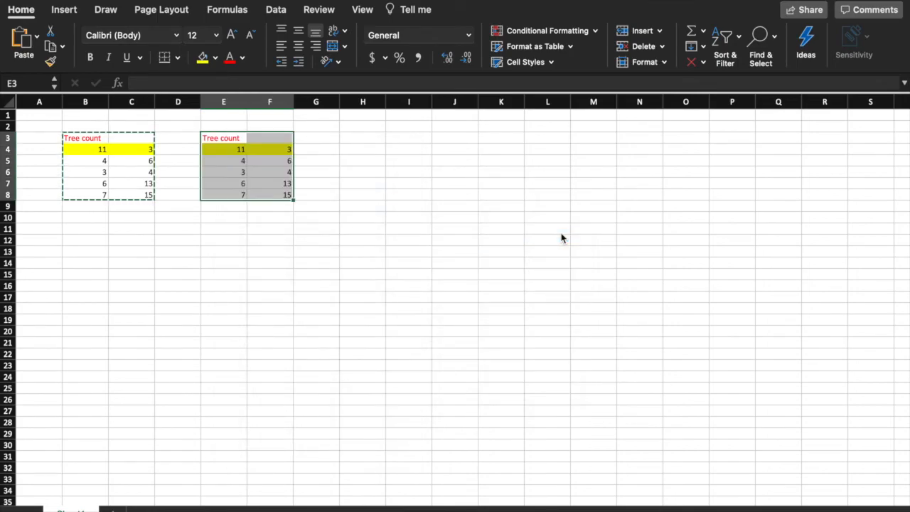
pyautogui.click(325, 140)
# Step: Paste the copied table at H3 with a Paste Special option that drops formatting
pyautogui.click(359, 139)
pyautogui.rightClick(359, 138)
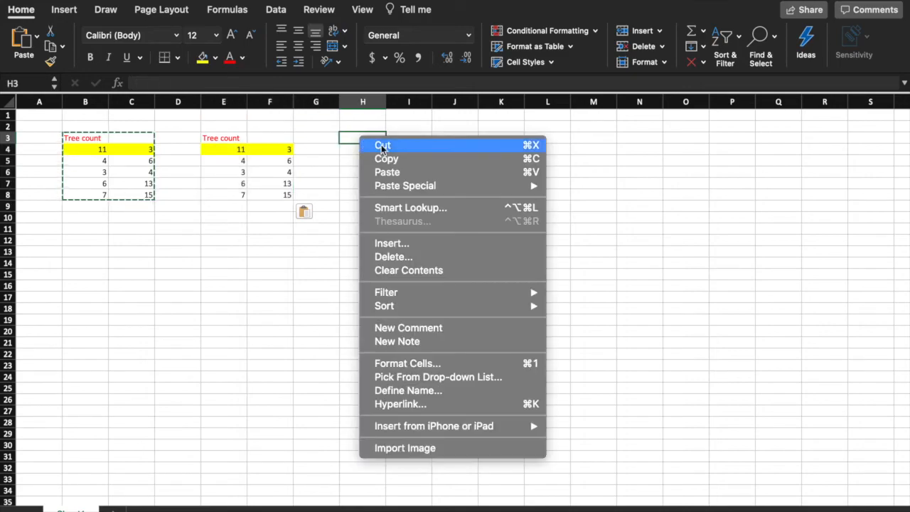
pyautogui.moveTo(437, 186)
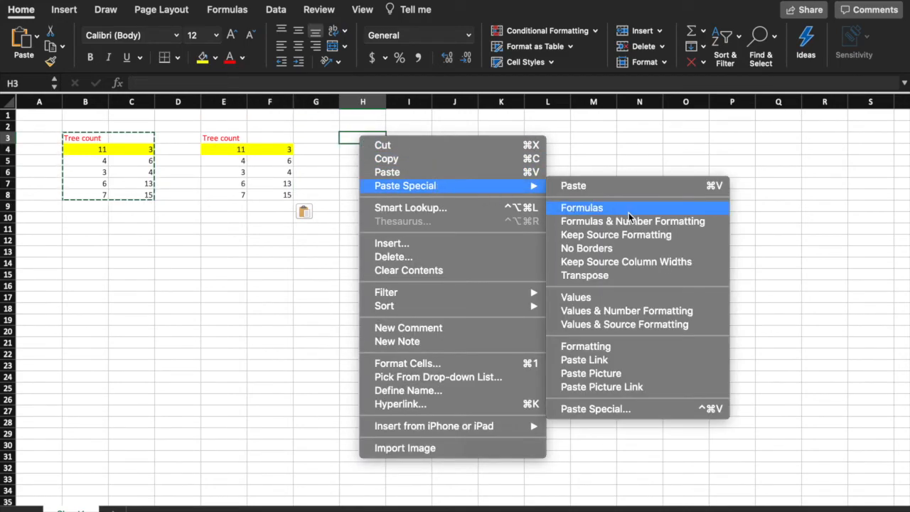
pyautogui.click(634, 297)
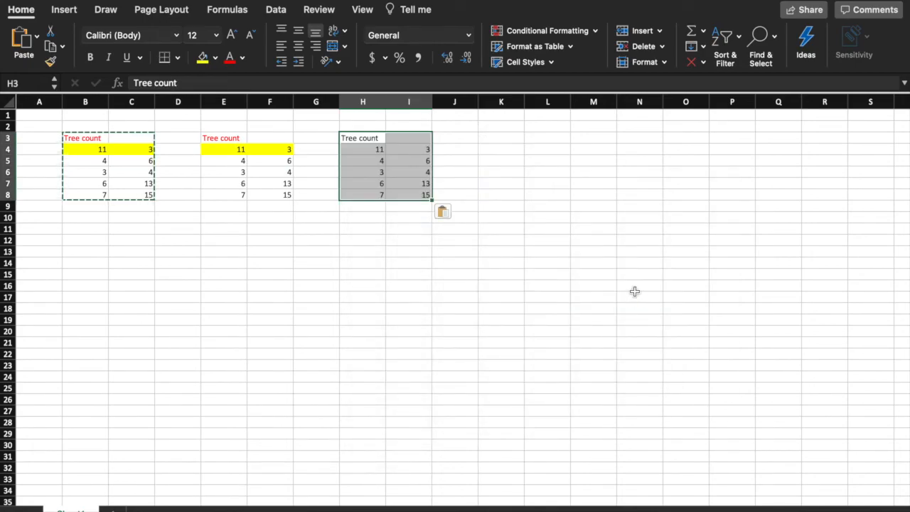
pyautogui.click(635, 292)
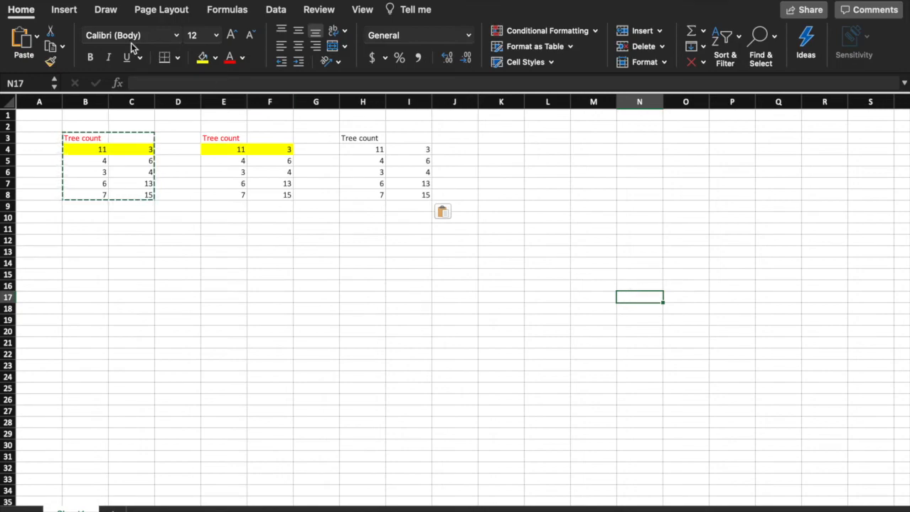
pyautogui.click(74, 10)
# Step: Go back to the Home tab and dismiss the Cells group Insert dropdown unused
pyautogui.click(105, 10)
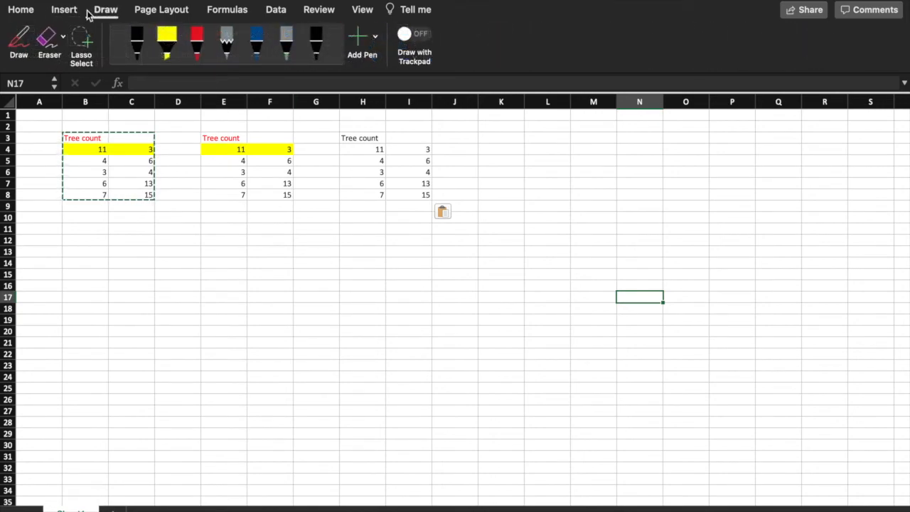
pyautogui.click(30, 10)
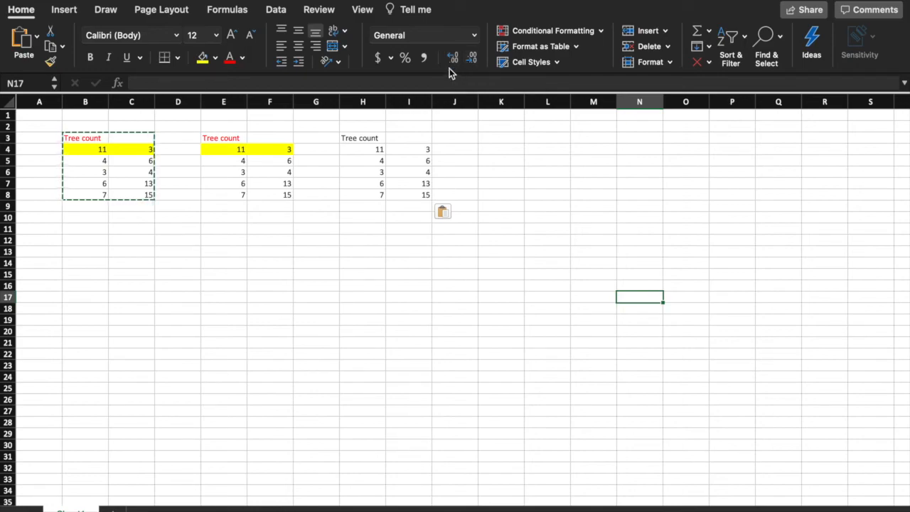
pyautogui.click(666, 32)
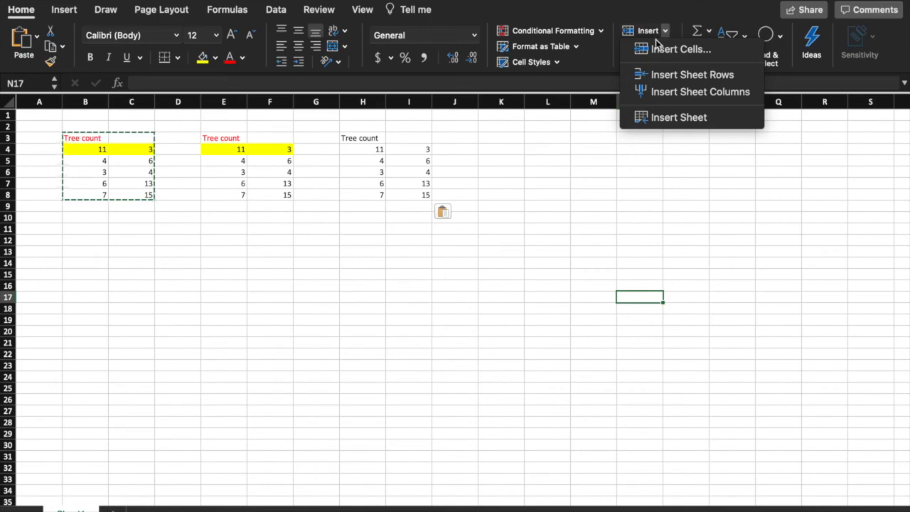
pyautogui.click(109, 506)
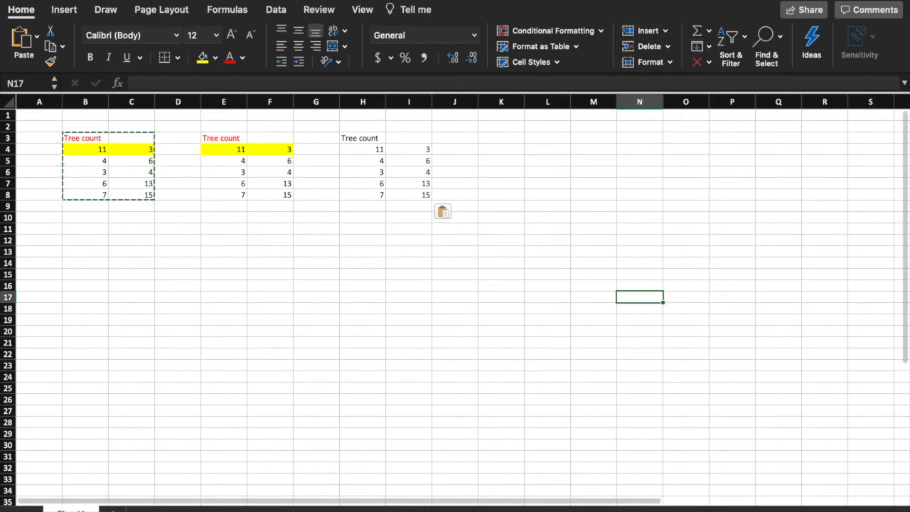